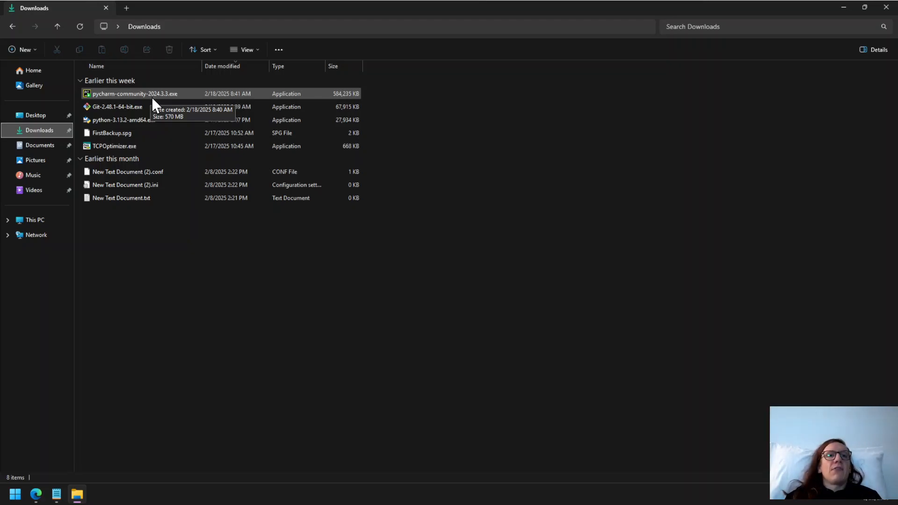
Run the pycharm-community-2024.3.3.exe installer with permission to make changes, and accept the default destination folder
double_click(151, 97)
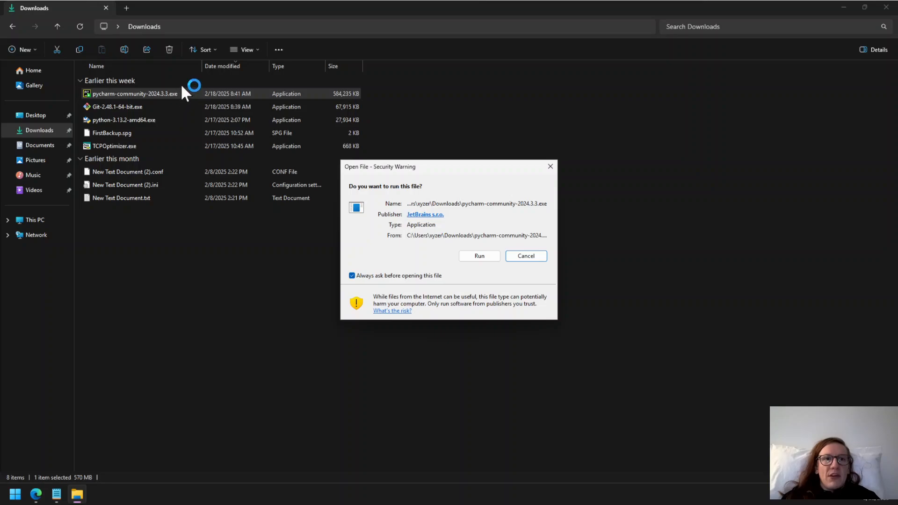
left_click(479, 257)
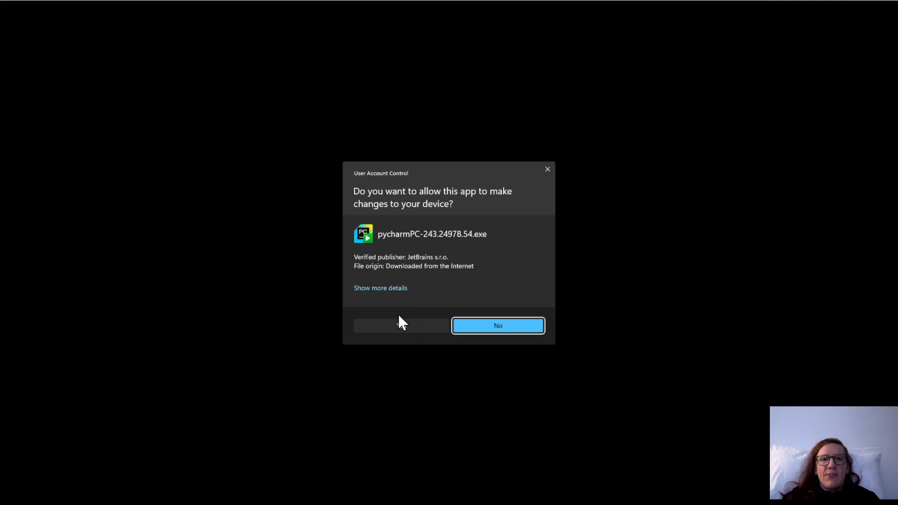
left_click(395, 321)
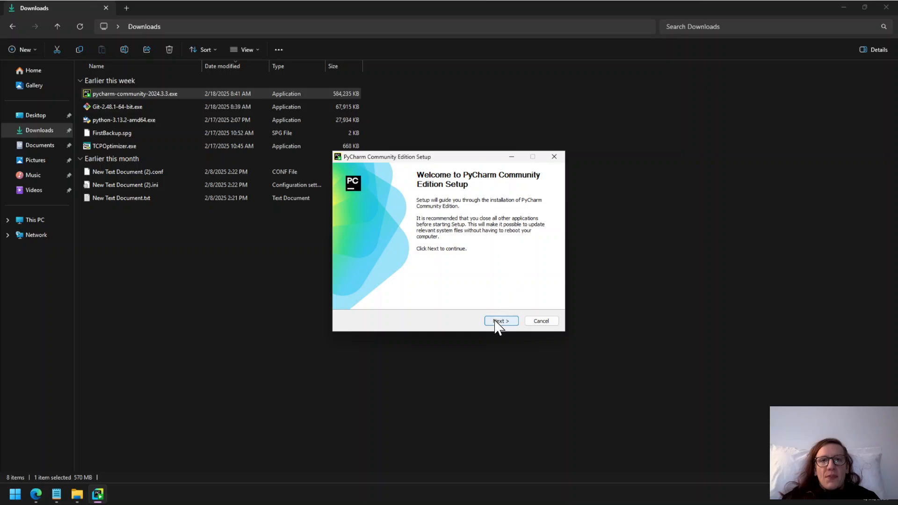
left_click(501, 321)
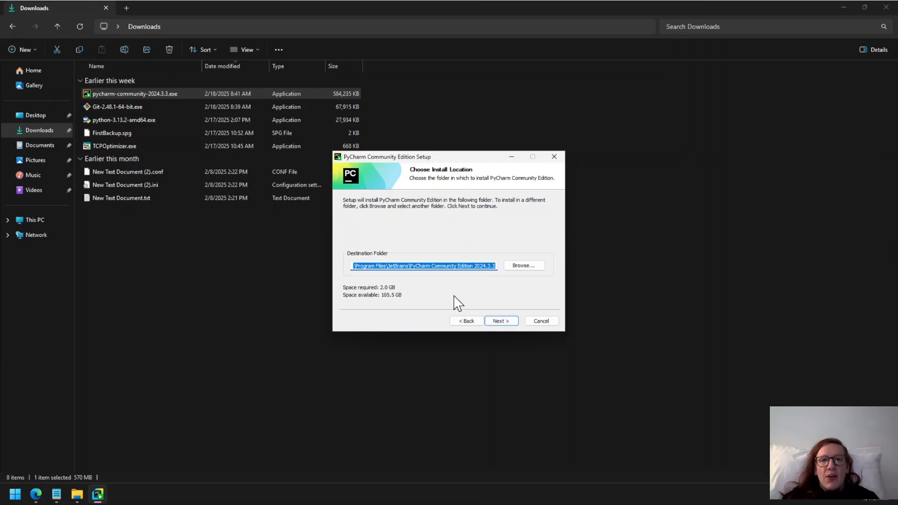
left_click(501, 321)
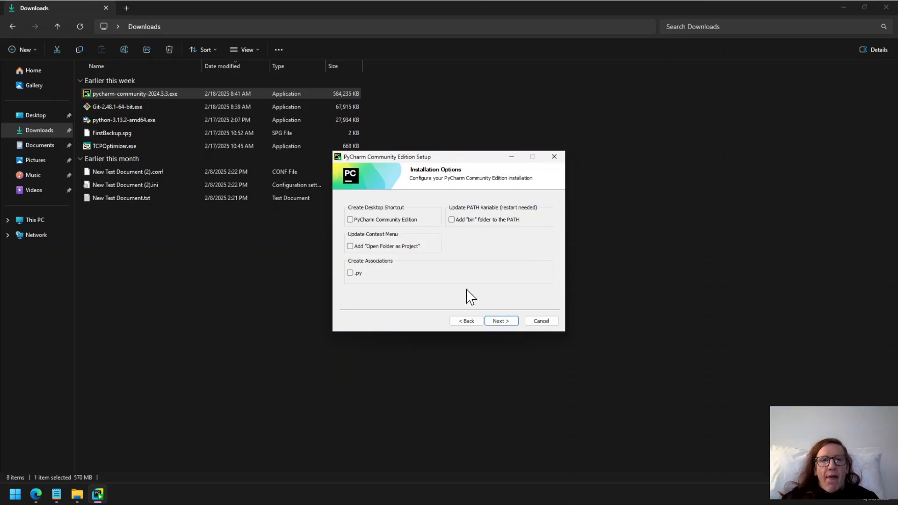
Enable the "Open Folder as Project", .py association and "bin" folder PATH options, and install PyCharm with the JetBrains Start Menu folder
left_click_drag(452, 159, 422, 162)
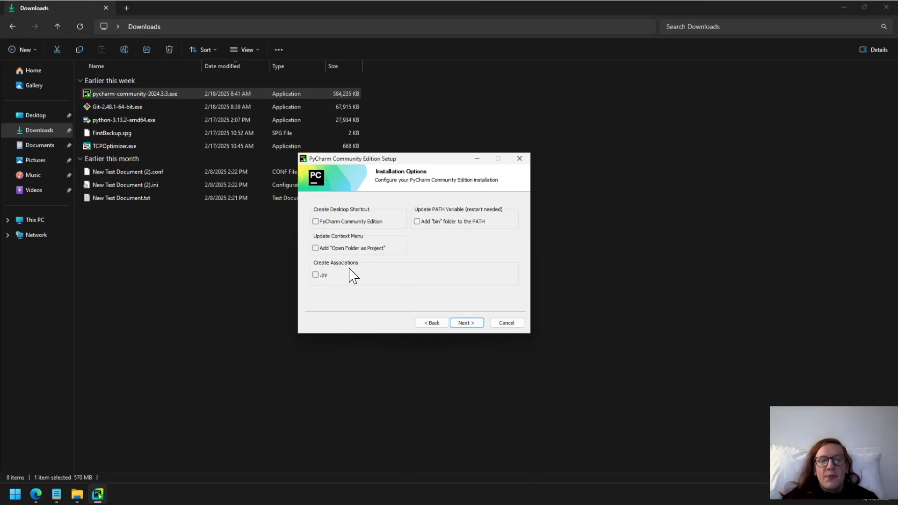
left_click(316, 250)
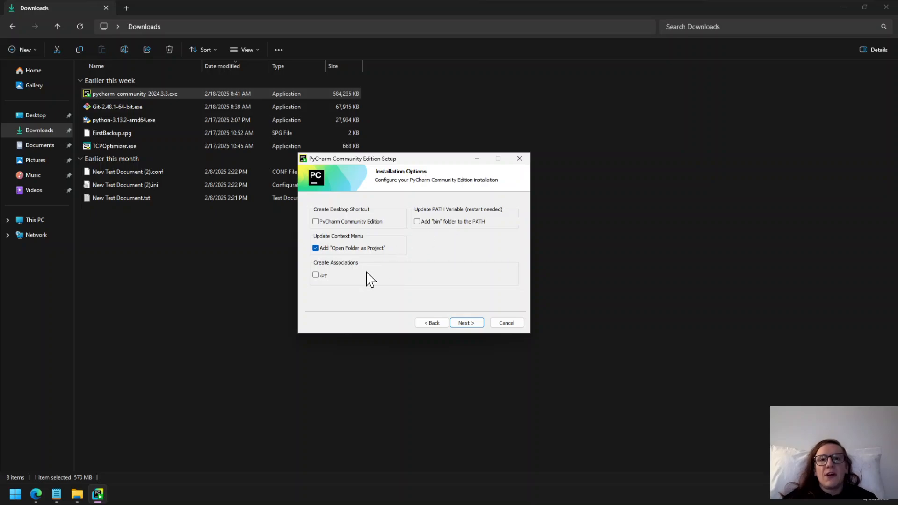
left_click(320, 274)
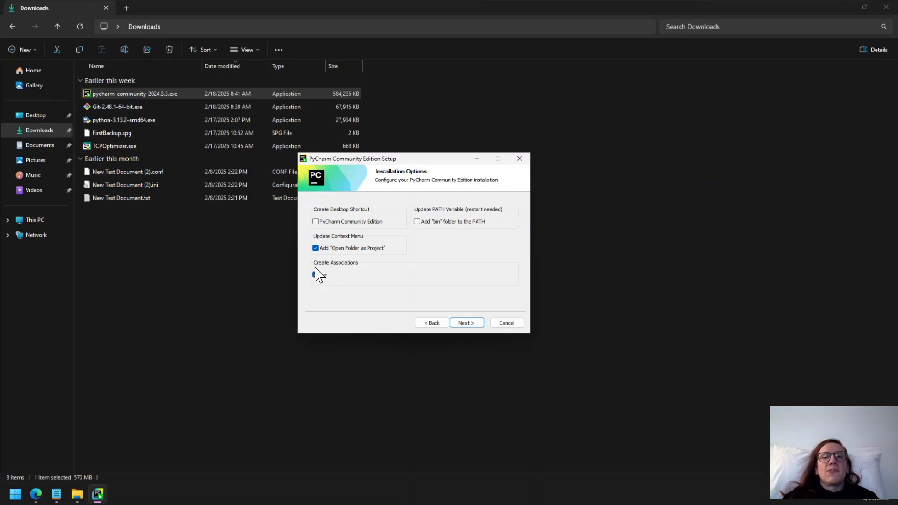
left_click(417, 222)
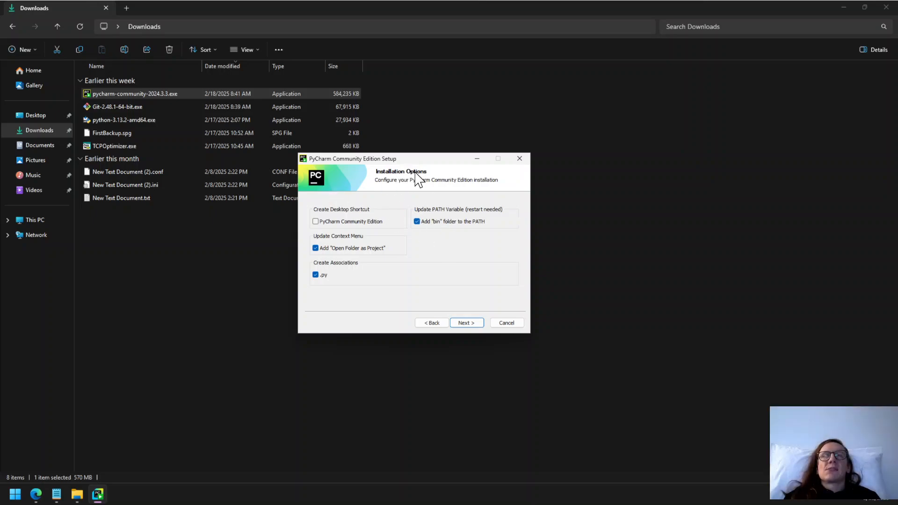
left_click(478, 323)
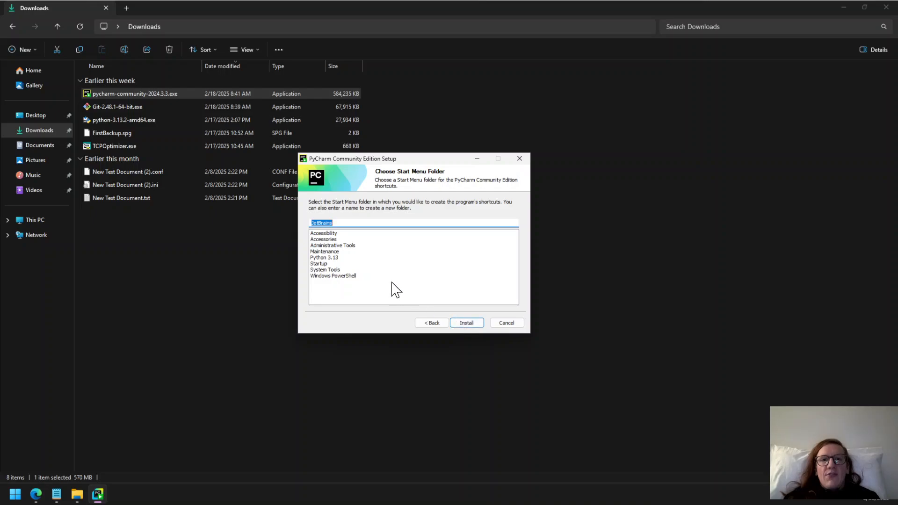
left_click(480, 325)
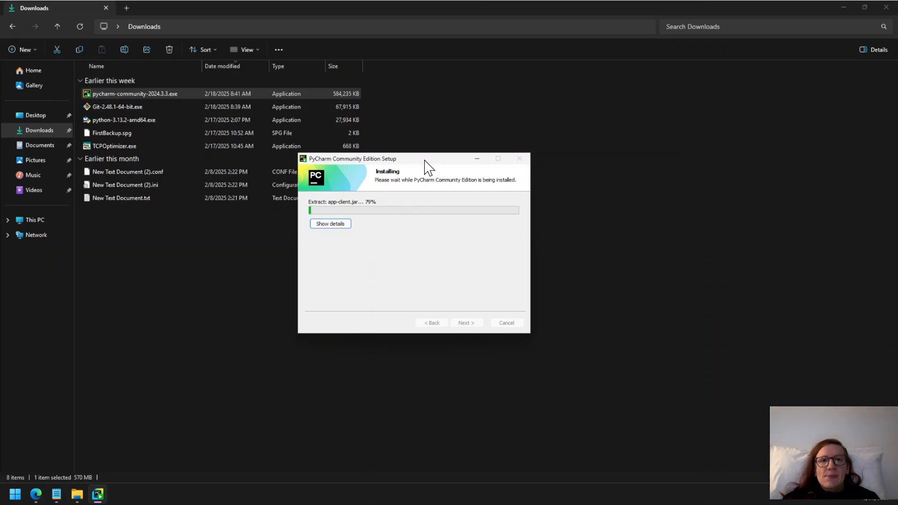
left_click_drag(424, 166, 729, 175)
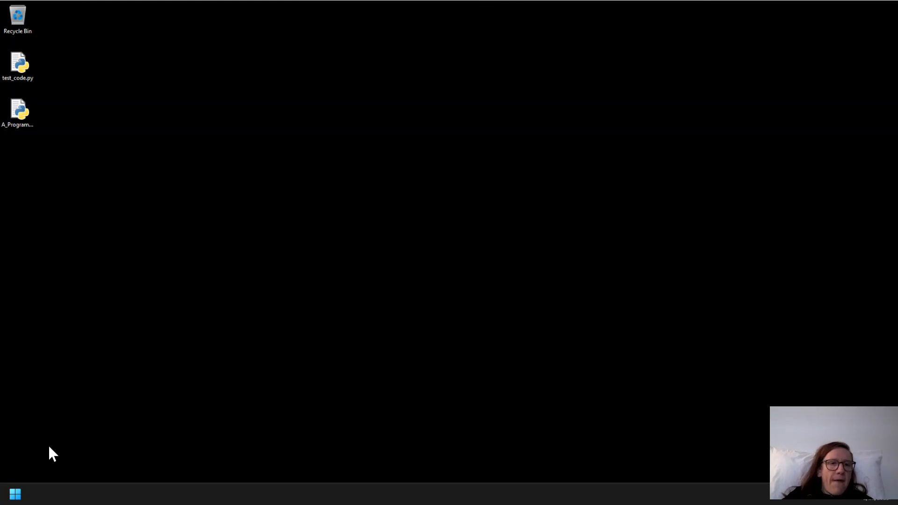
Open the Downloads folder in File Explorer
left_click(15, 494)
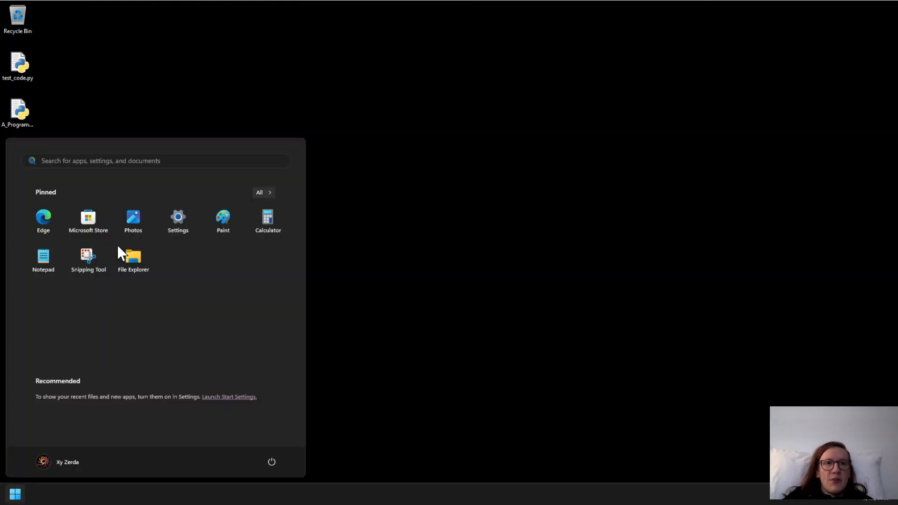
left_click(148, 263)
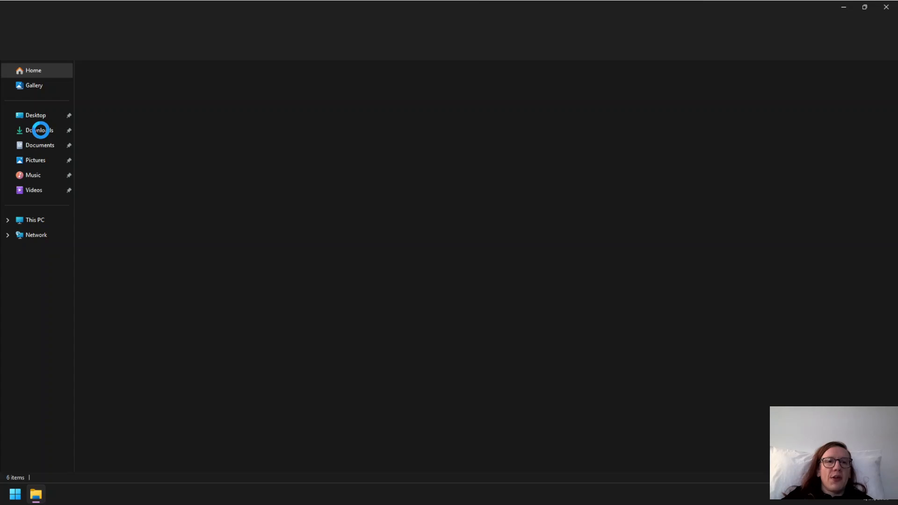
left_click(41, 130)
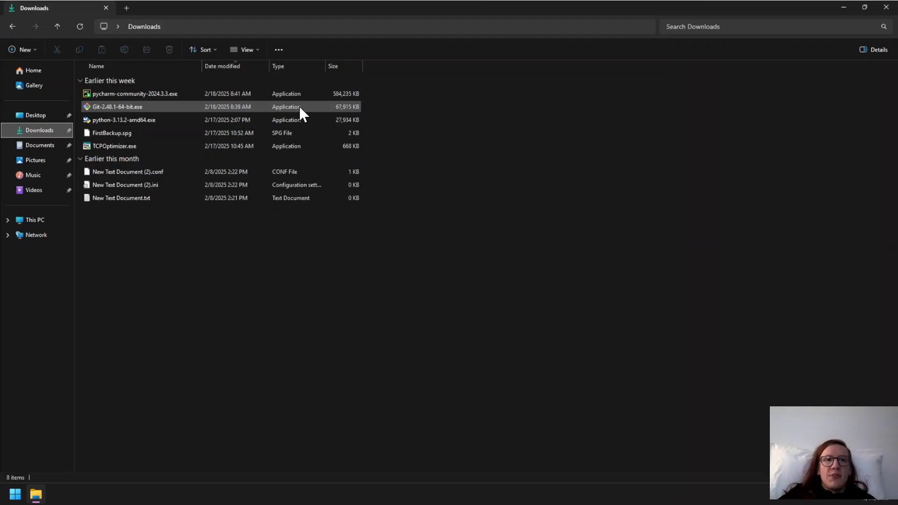
Run the Git-2.48.1-64-bit.exe installer, allow it to make changes, and bring its setup window to the front
double_click(146, 109)
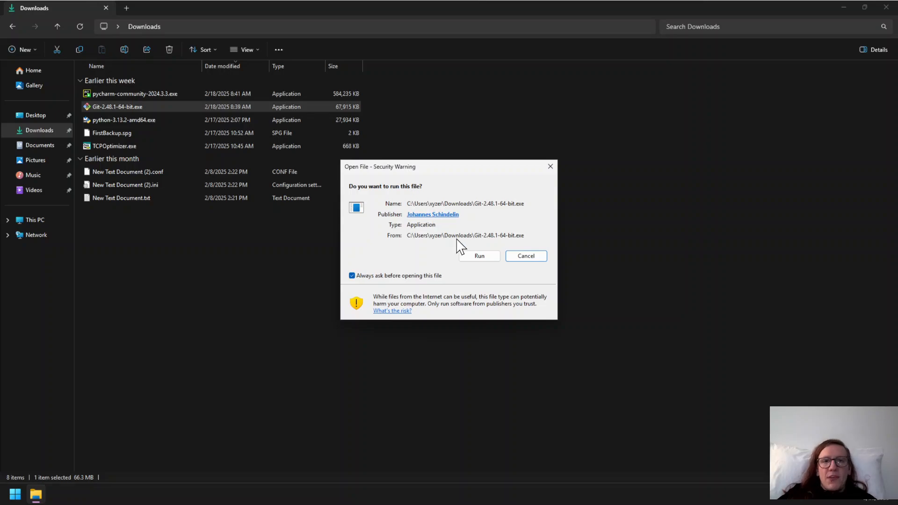
left_click(479, 258)
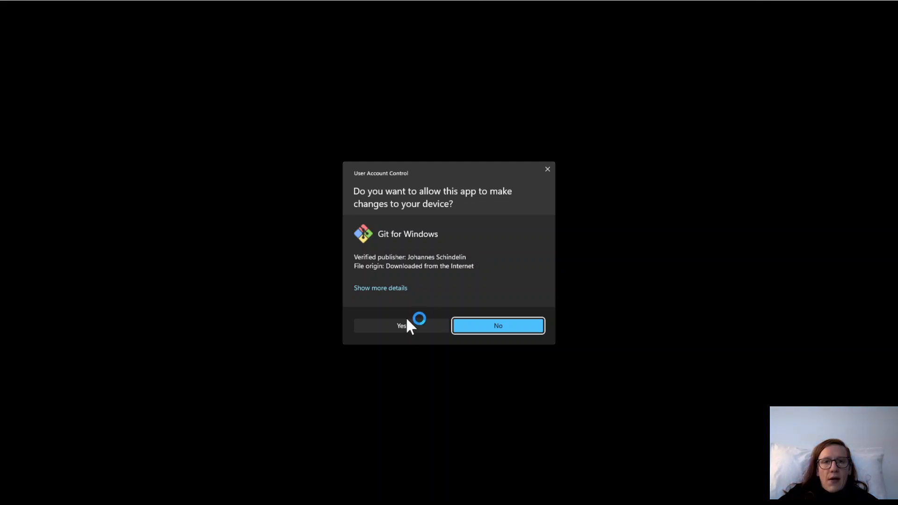
left_click(401, 325)
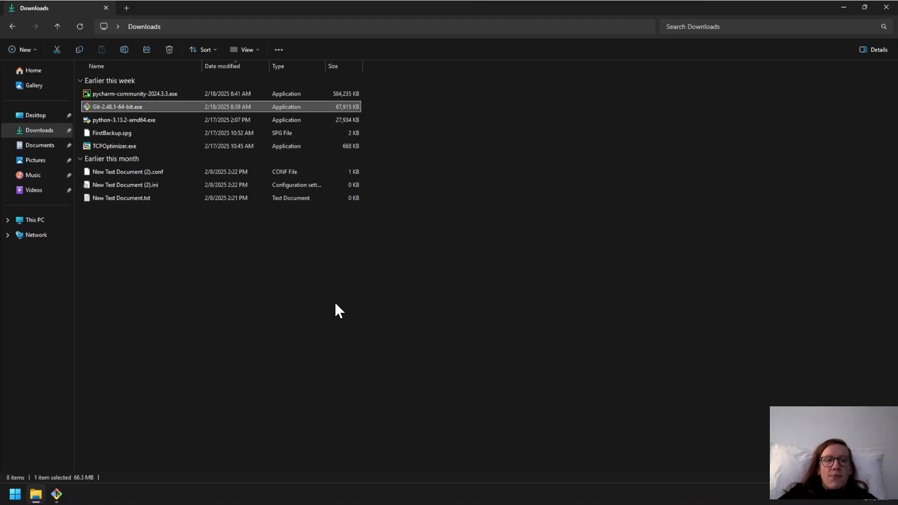
left_click(56, 493)
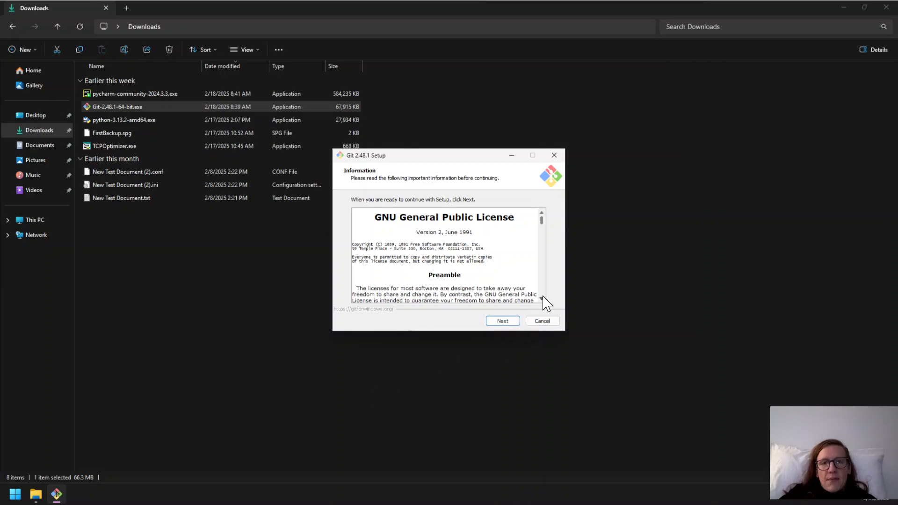
Accept the license and the C:\Program Files\Git destination, and add the daily Git for Windows update check to the components
left_click(507, 321)
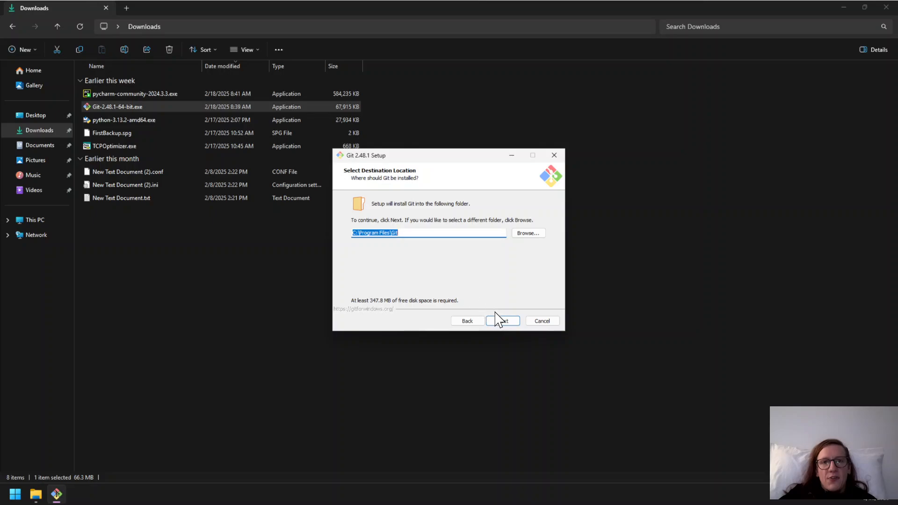
left_click(497, 322)
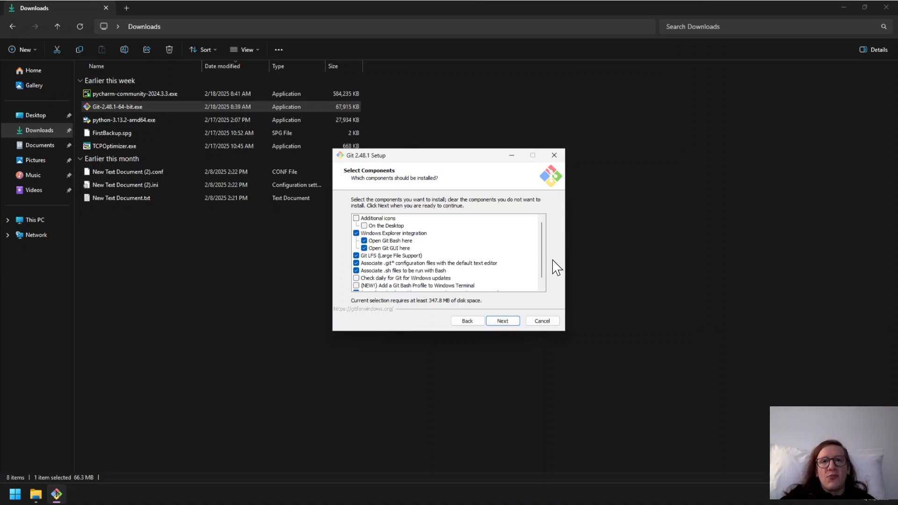
scroll(543, 268, "down", 1)
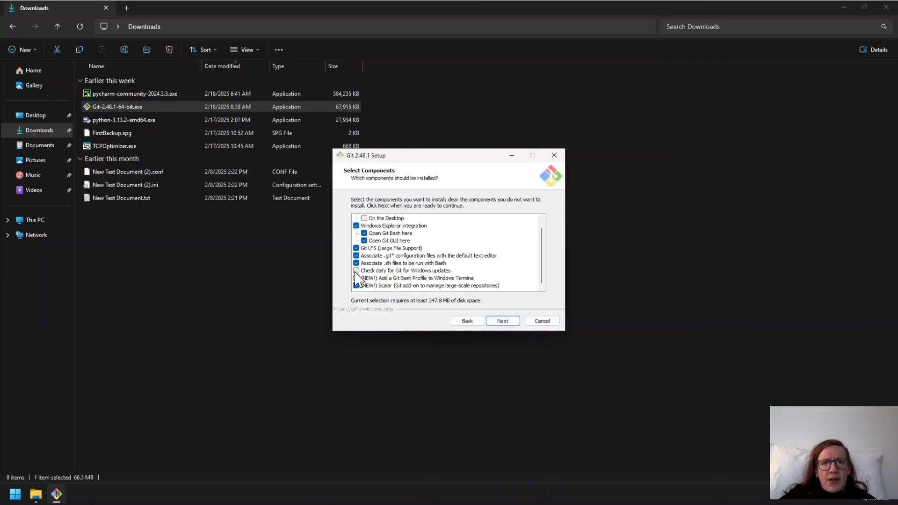
left_click(356, 271)
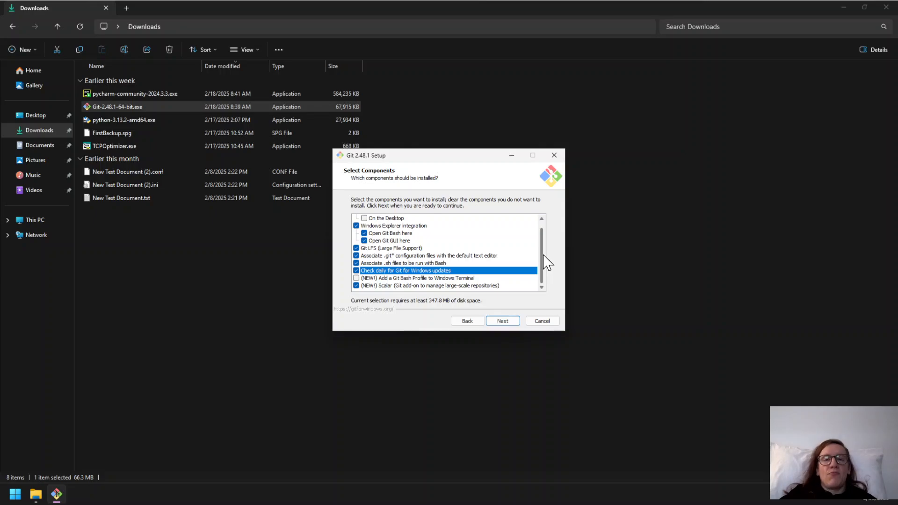
left_click(507, 322)
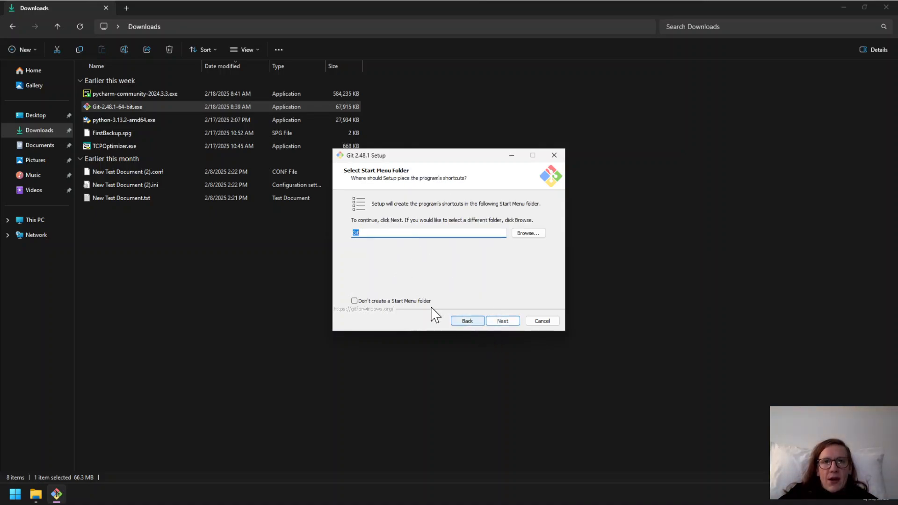
Keep the Git Start Menu folder, Vim editor, Git-decided branch name, and PATH access from the command line and 3rd-party software
left_click(507, 320)
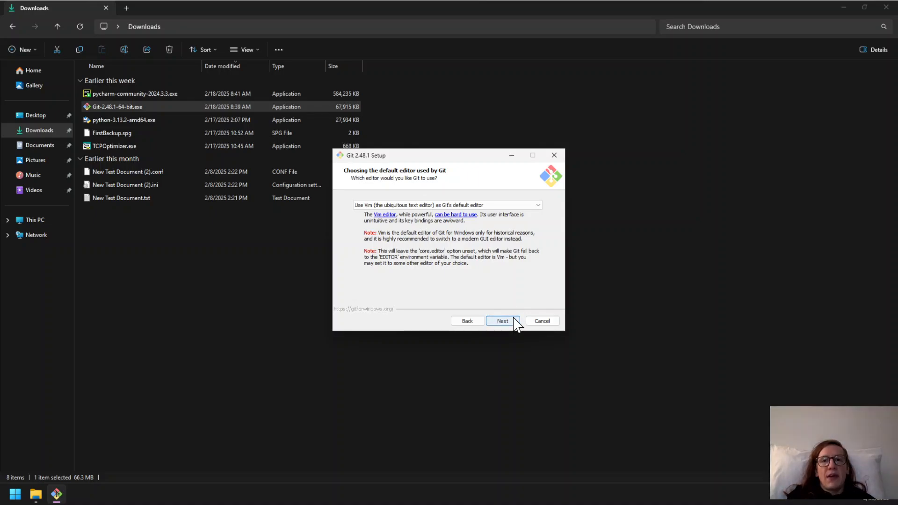
left_click(502, 321)
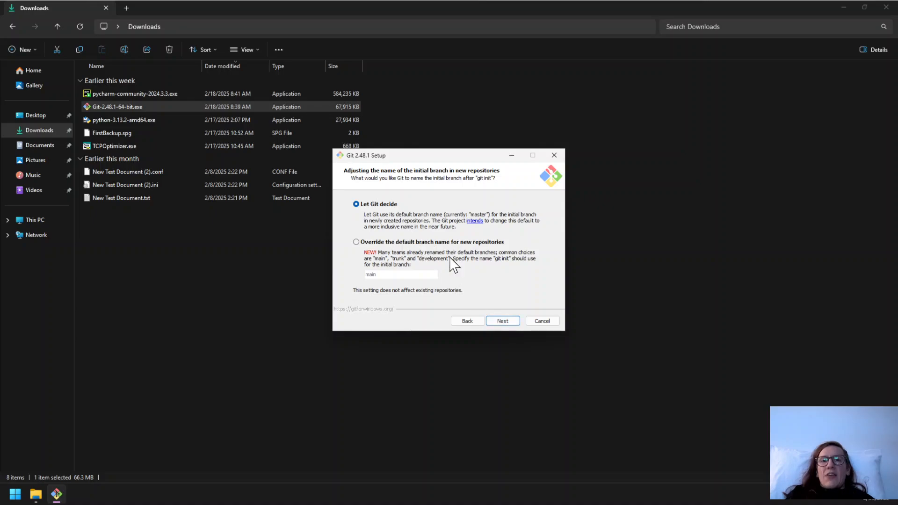
left_click(496, 321)
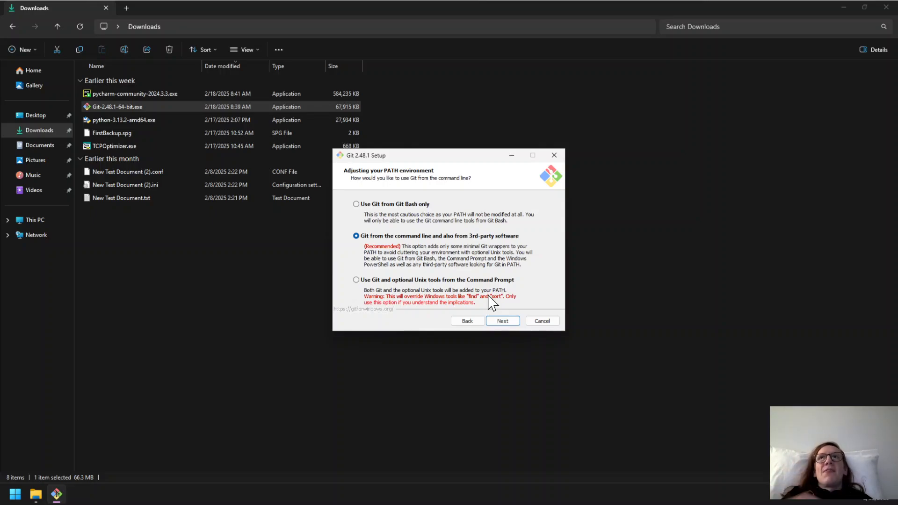
left_click(510, 323)
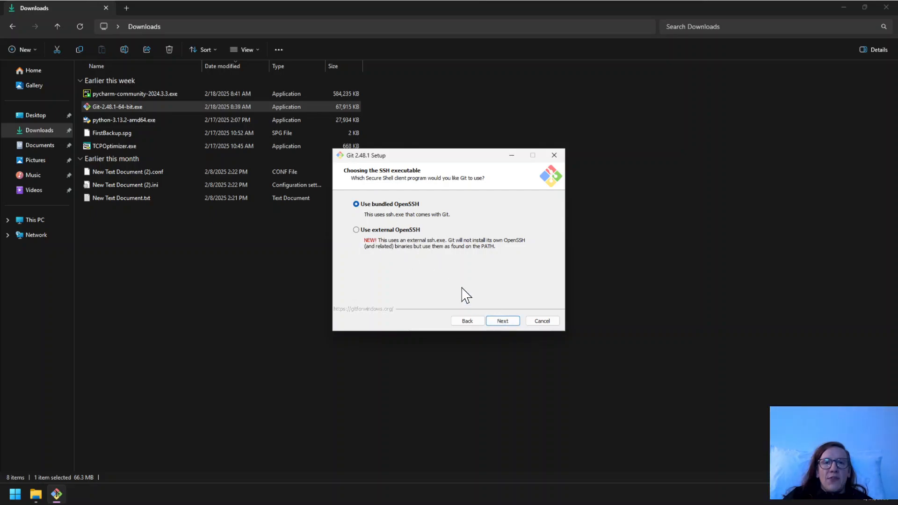
Keep bundled OpenSSH, the native Windows Secure Channel library, and Windows-style checkout with Unix-style commit line endings
left_click(501, 321)
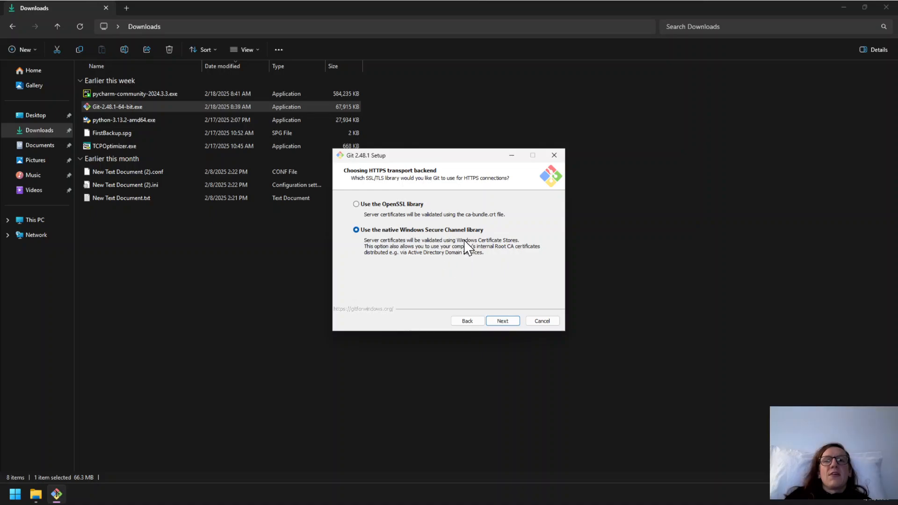
left_click(513, 323)
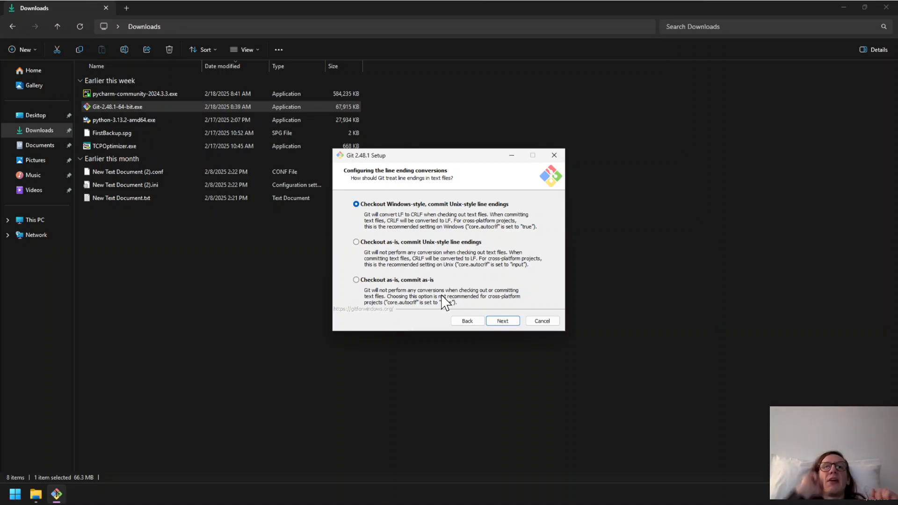
left_click(509, 323)
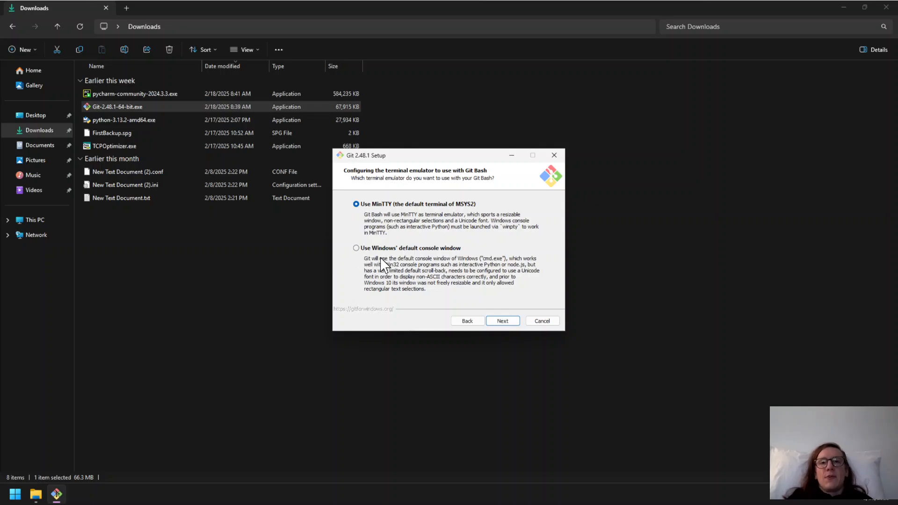
Choose Windows' default console window, fast-forward or merge pulls and Git Credential Manager, and install Git with file system caching and symbolic links enabled
left_click(356, 248)
left_click(516, 331)
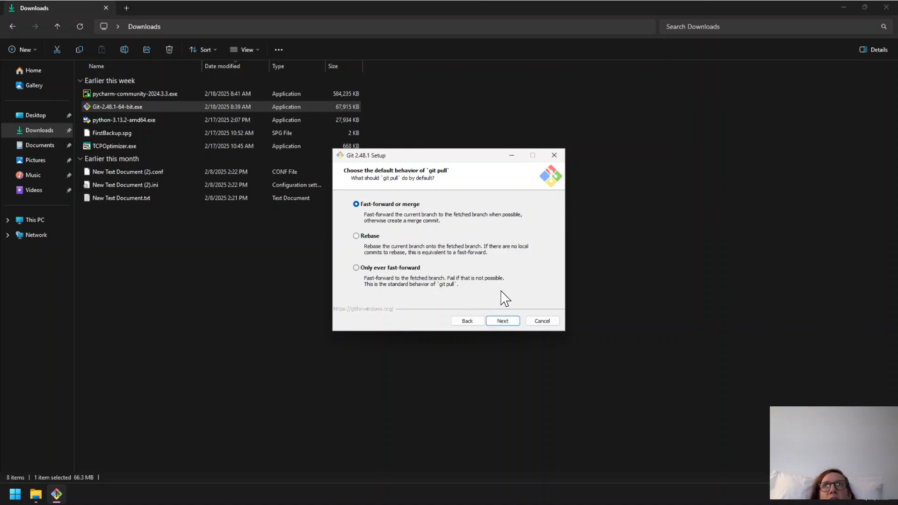
left_click(513, 322)
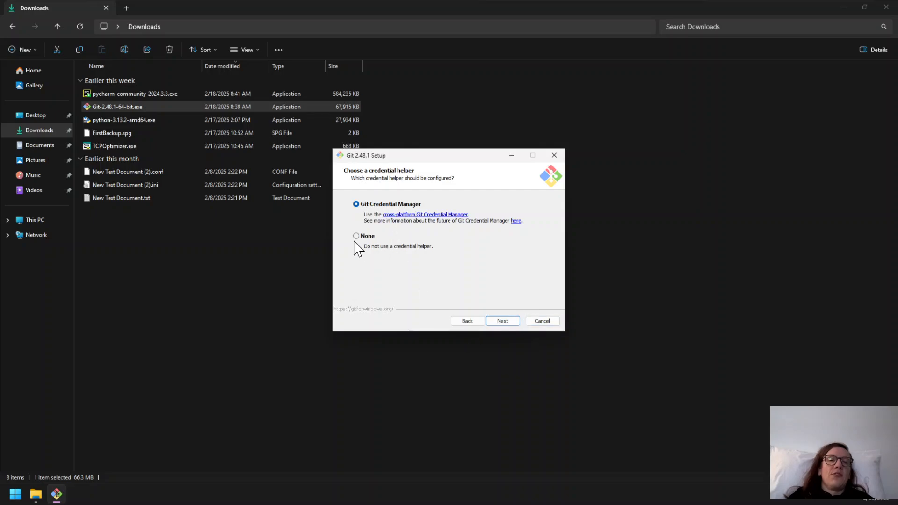
left_click(503, 321)
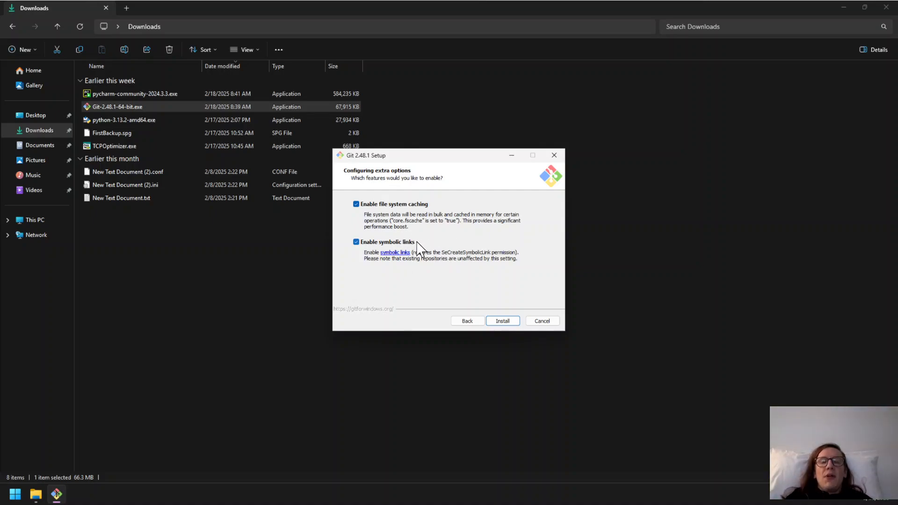
left_click(514, 323)
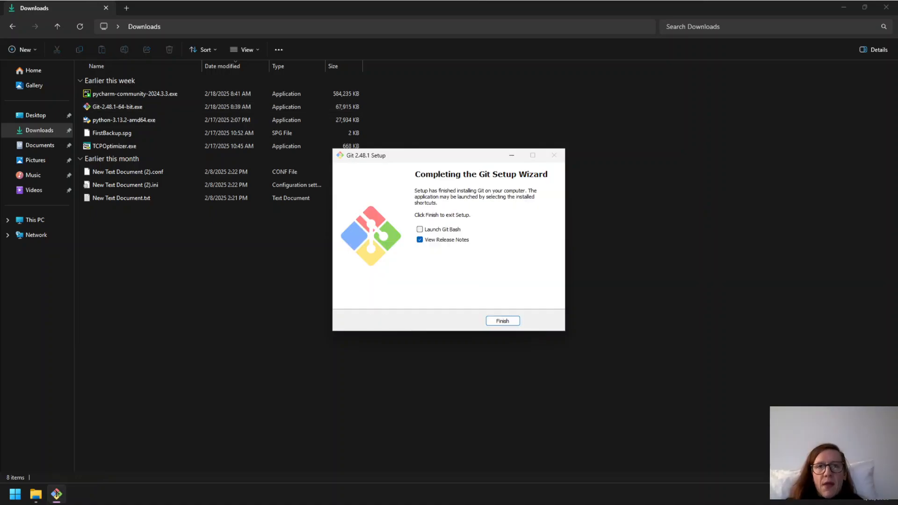
Finish the Git 2.48.1 setup wizard without viewing the release notes or launching Git Bash
left_click(717, 133)
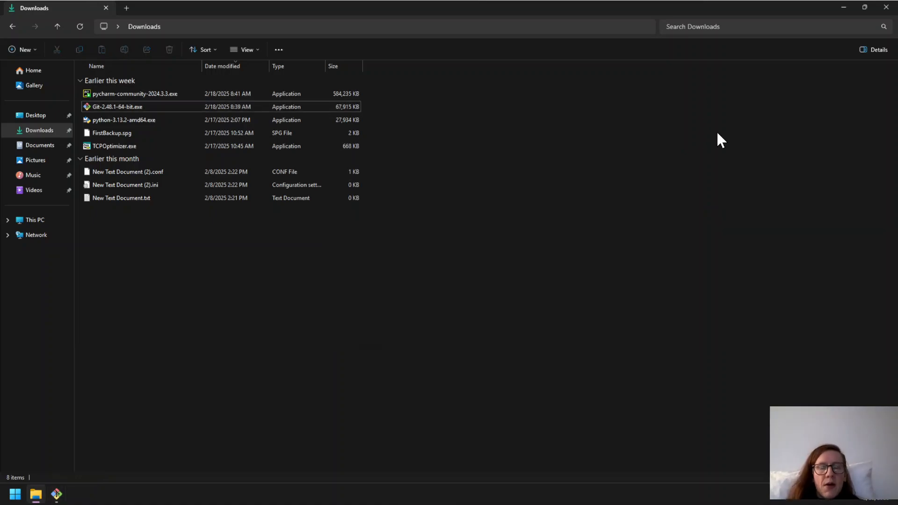
left_click(57, 494)
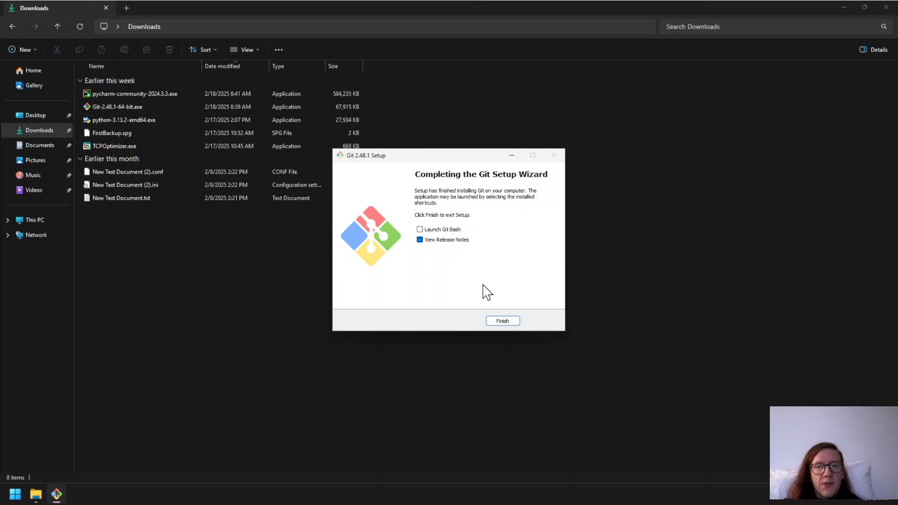
left_click(419, 240)
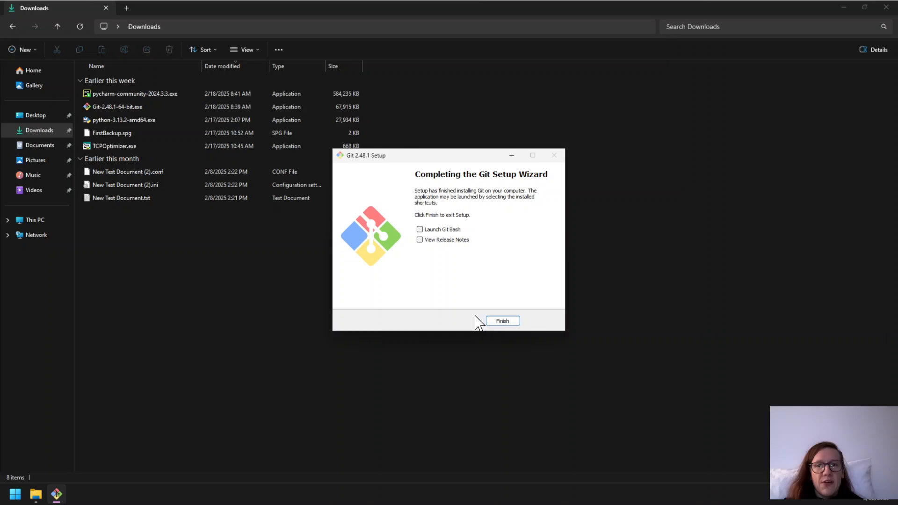
left_click(507, 323)
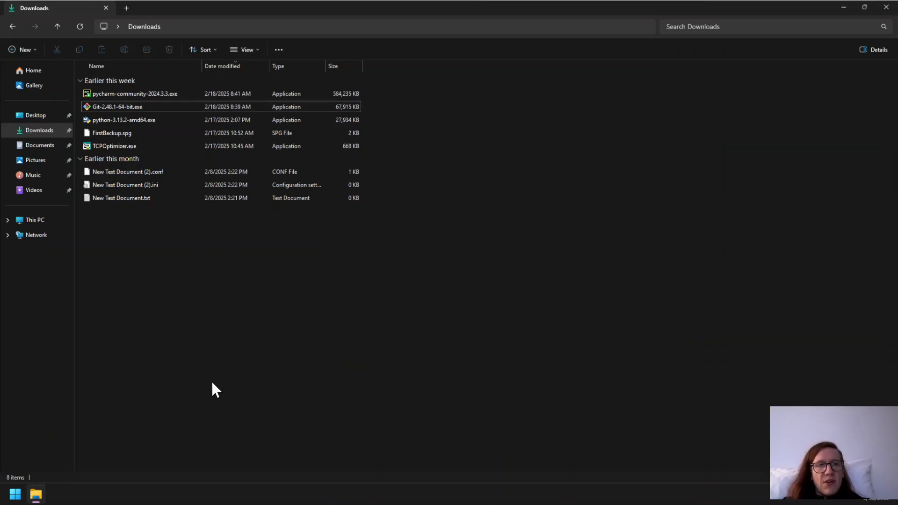
Switch to a Windows PowerShell terminal, run the git command to check the installation, and review the list of common Git commands
left_click(15, 494)
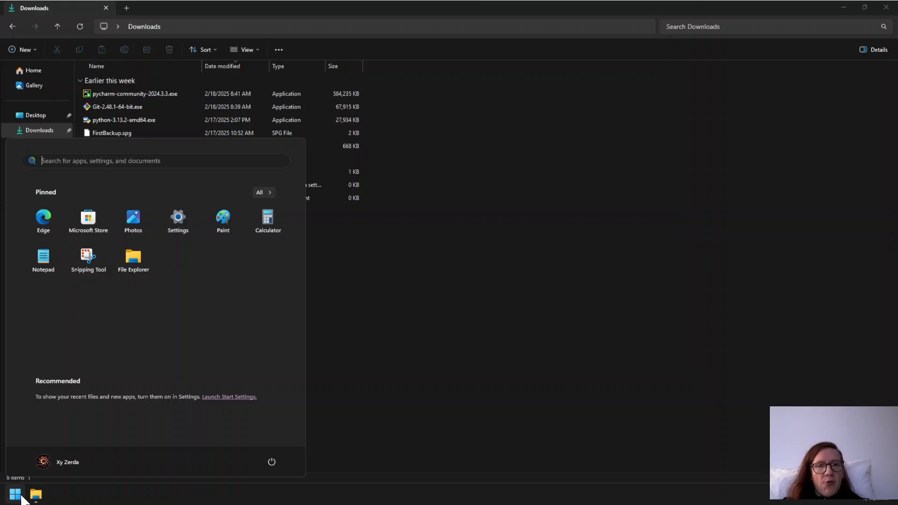
right_click(15, 494)
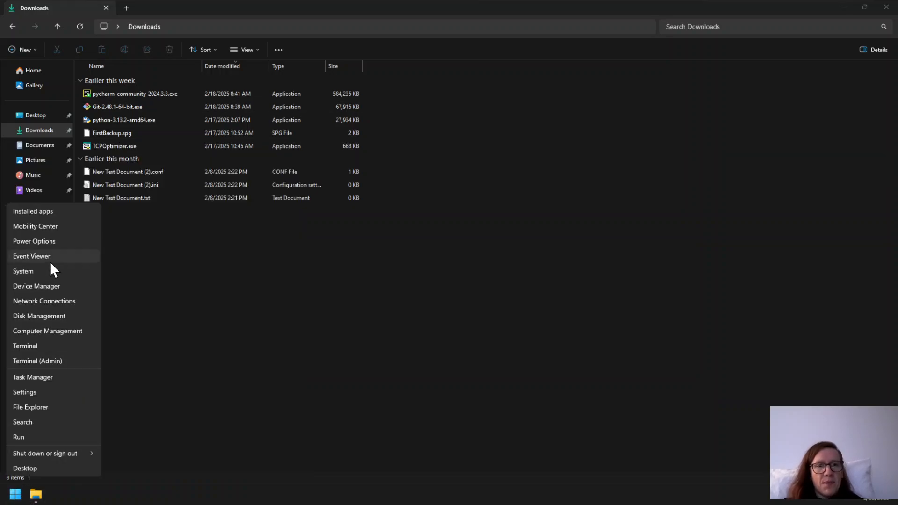
left_click(51, 346)
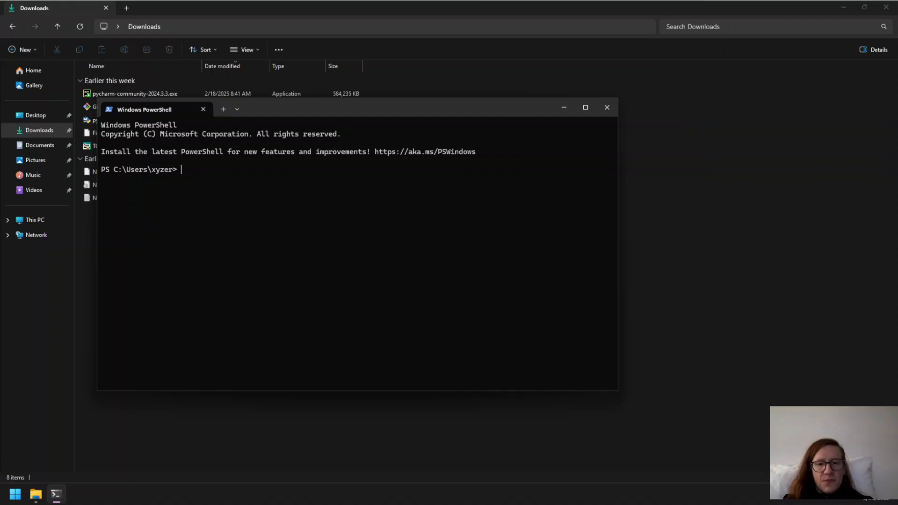
type("git")
key("Return")
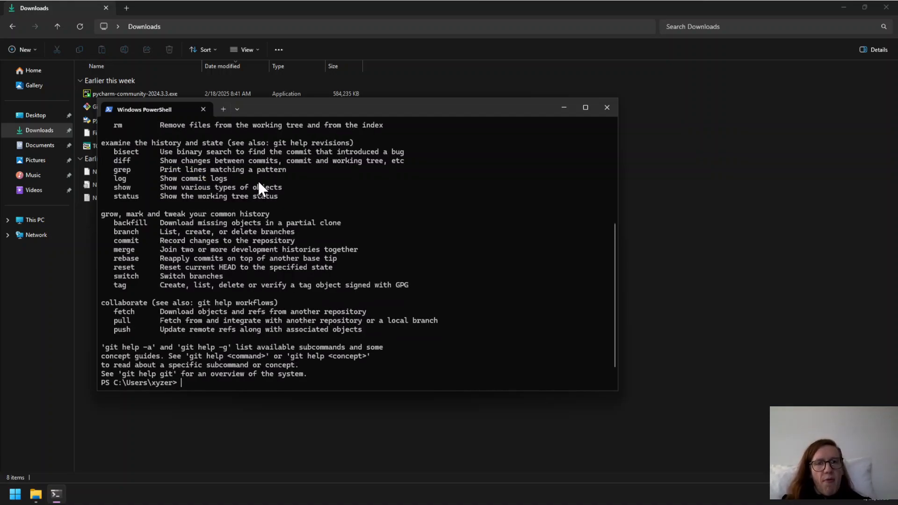
scroll(259, 182, "up", 8)
scroll(258, 182, "down", 3)
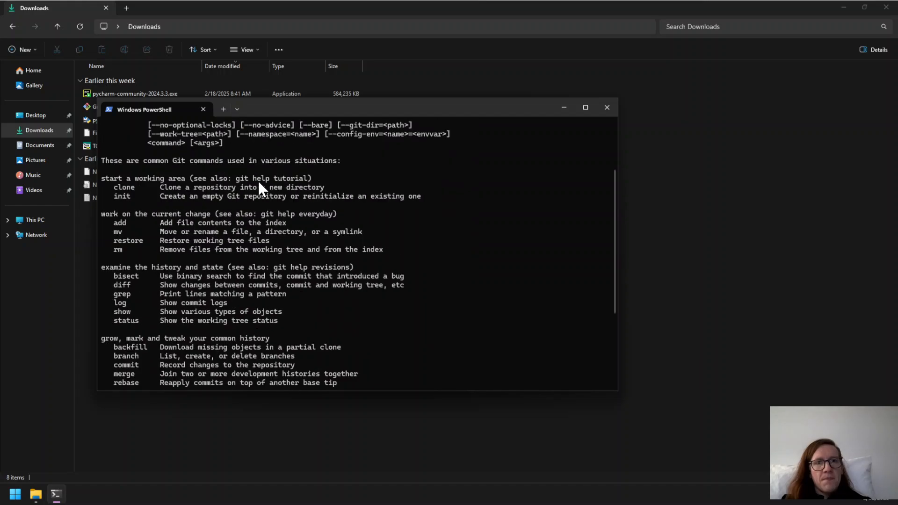
scroll(257, 178, "down", 5)
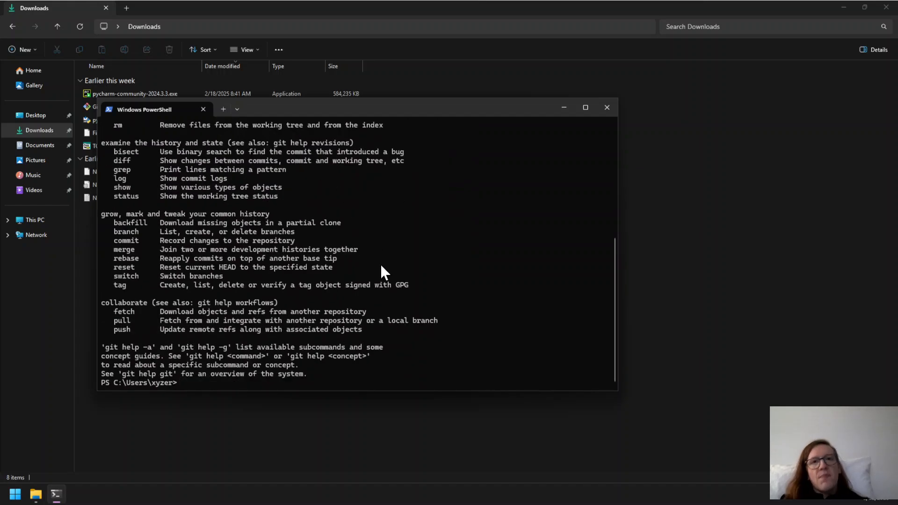